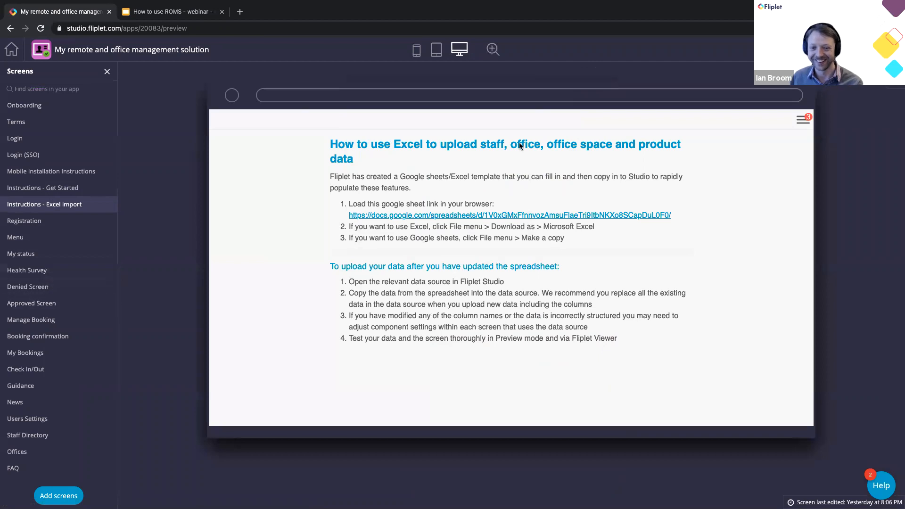
- Open the Staff Directory from the app's Menu screen and bring up the admin test user's edit form
{"action": "left_click", "coordinate": [51, 236]}
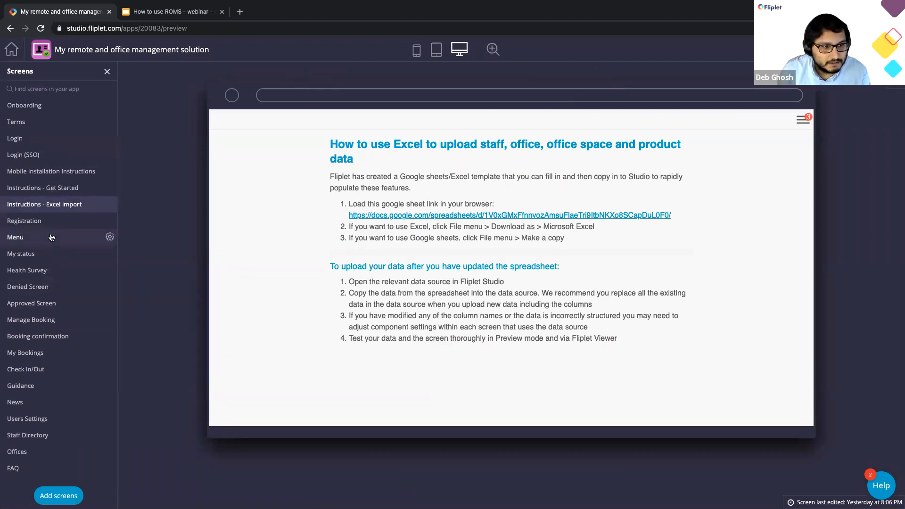
{"action": "scroll", "coordinate": [566, 315], "scroll_direction": "down", "scroll_amount": 1}
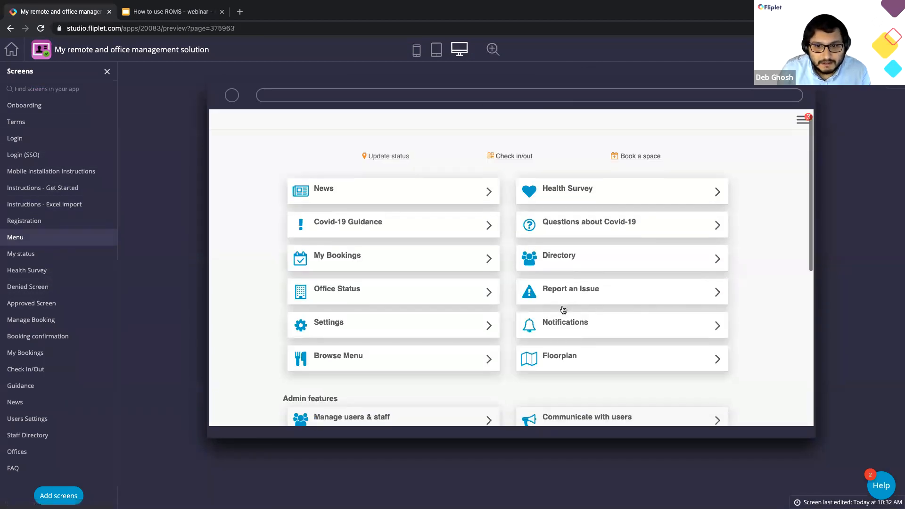
{"action": "left_click", "coordinate": [597, 254]}
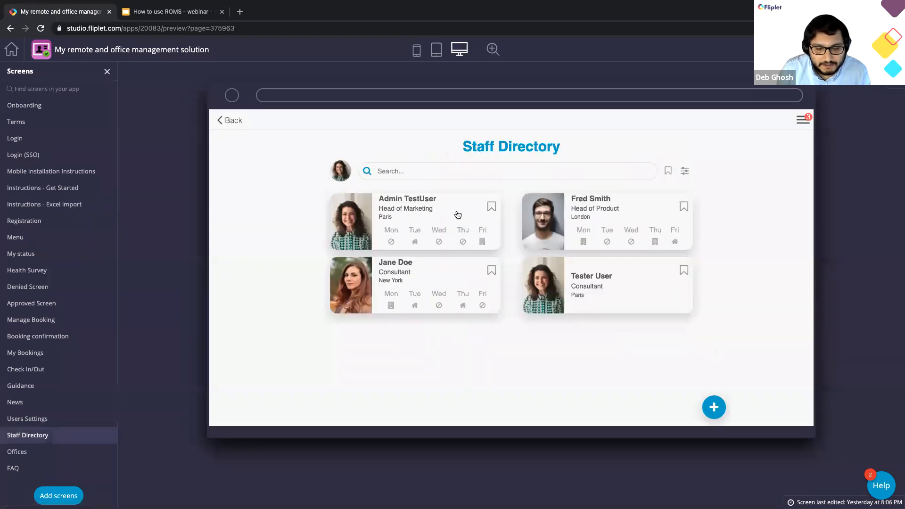
{"action": "left_click", "coordinate": [464, 220]}
{"action": "scroll", "coordinate": [468, 258], "scroll_direction": "down", "scroll_amount": 5}
{"action": "left_click", "coordinate": [404, 380]}
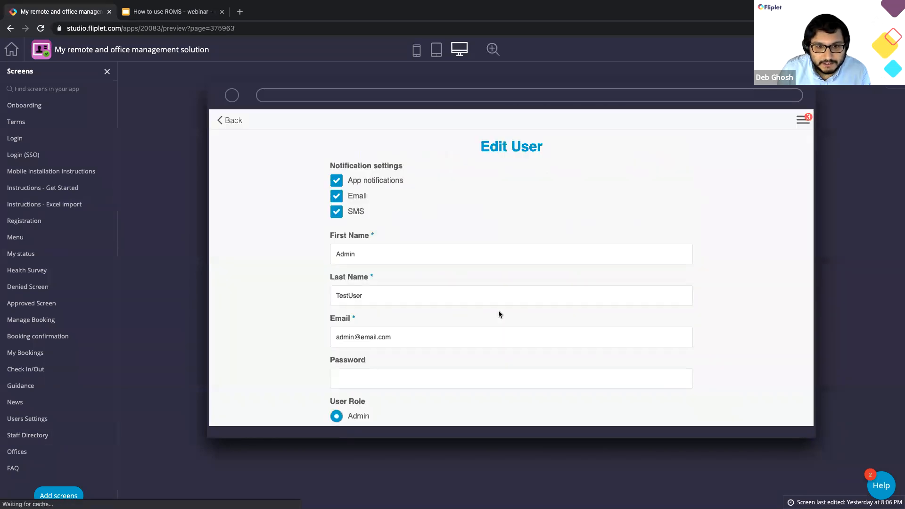
- Review the Edit User form from the user role and access settings down to the bio
{"action": "scroll", "coordinate": [441, 273], "scroll_direction": "down", "scroll_amount": 4}
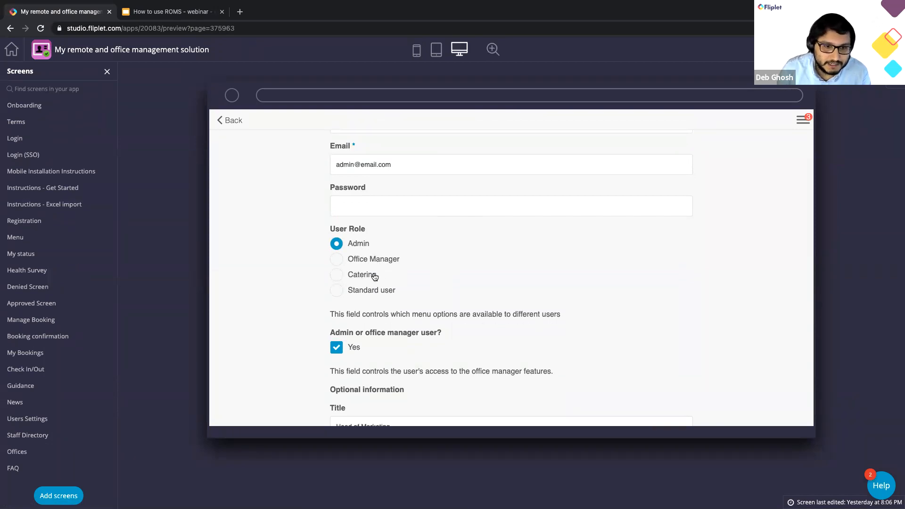
{"action": "scroll", "coordinate": [372, 257], "scroll_direction": "down", "scroll_amount": 1}
{"action": "scroll", "coordinate": [372, 256], "scroll_direction": "down", "scroll_amount": 2}
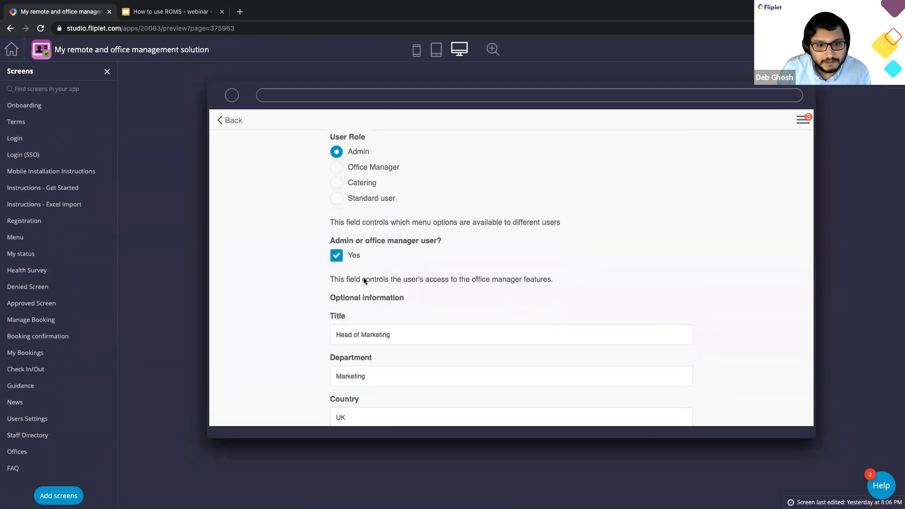
{"action": "scroll", "coordinate": [432, 297], "scroll_direction": "down", "scroll_amount": 5}
{"action": "scroll", "coordinate": [433, 300], "scroll_direction": "down", "scroll_amount": 6}
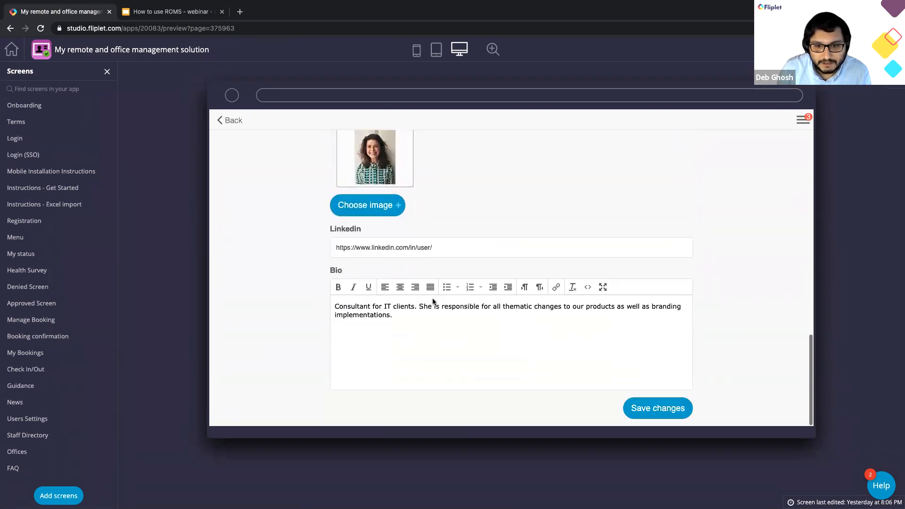
- Return to the admin test user's profile, review its details and close it
{"action": "left_click", "coordinate": [231, 122]}
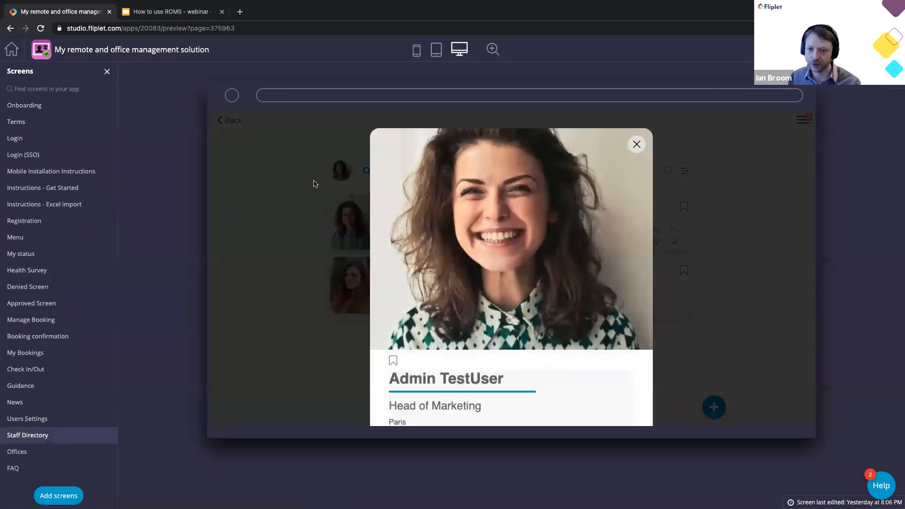
{"action": "scroll", "coordinate": [486, 329], "scroll_direction": "down", "scroll_amount": 6}
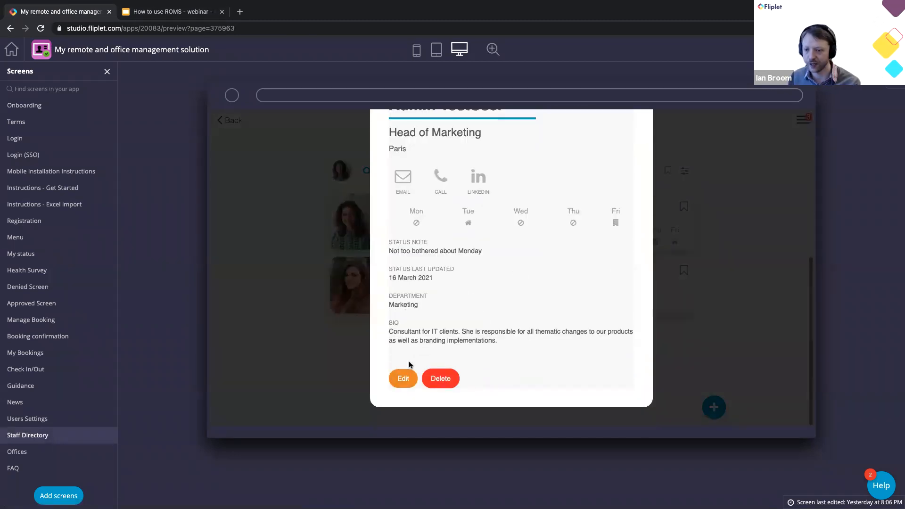
{"action": "scroll", "coordinate": [632, 187], "scroll_direction": "up", "scroll_amount": 6}
{"action": "left_click", "coordinate": [639, 142]}
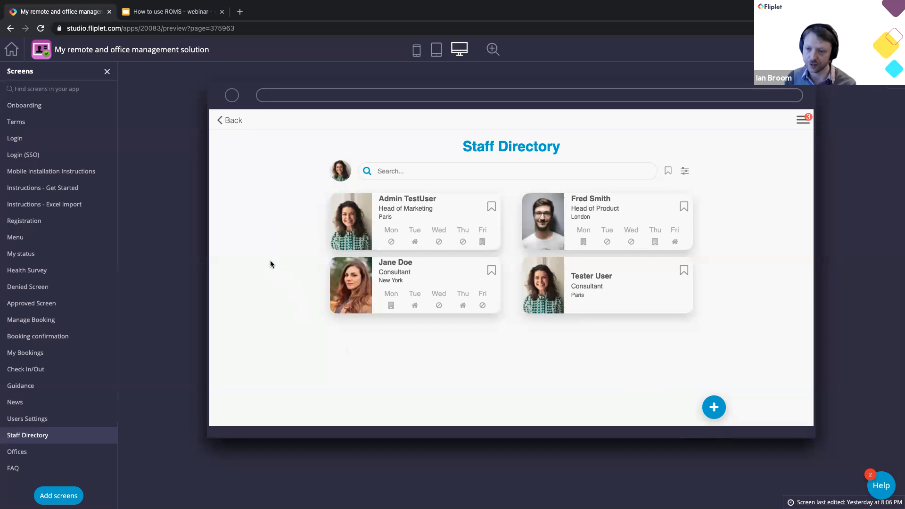
- Switch to the Google Slides webinar presentation and advance to the "Configure offices & spaces" slide
{"action": "left_click", "coordinate": [170, 12]}
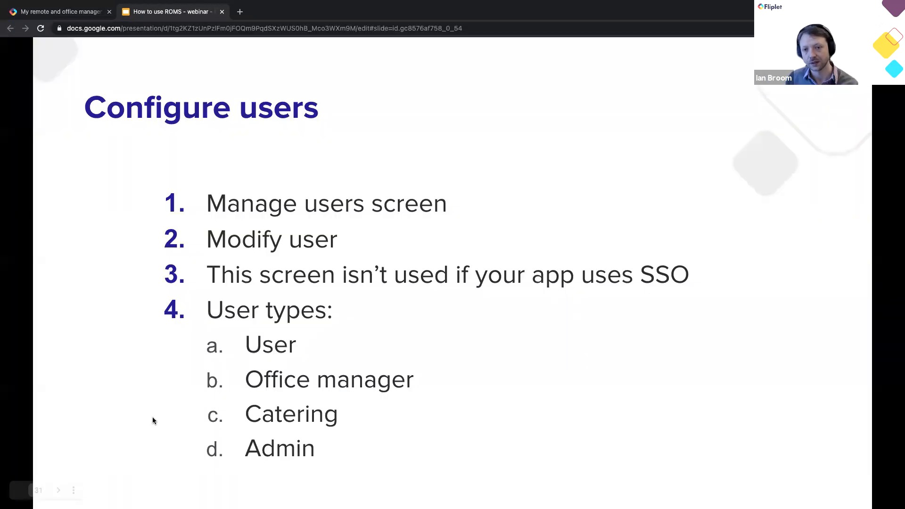
{"action": "left_click", "coordinate": [57, 489]}
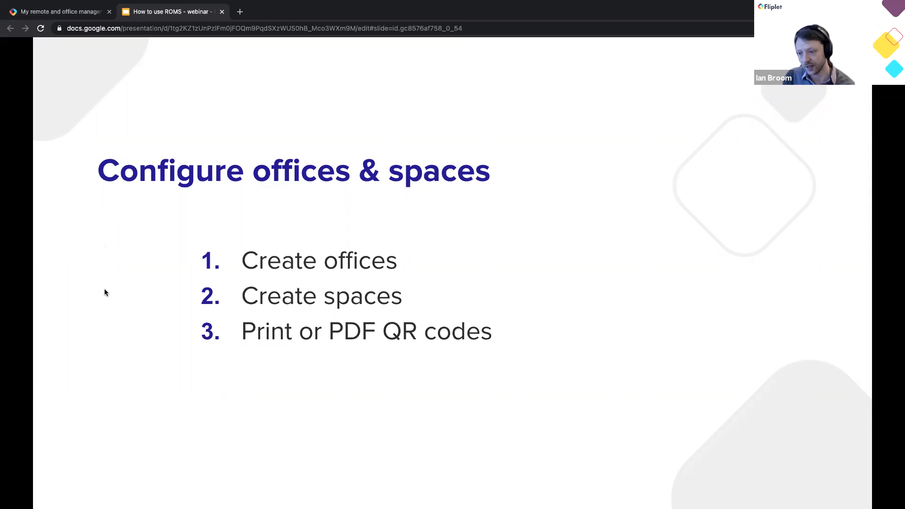
- Switch back to the Fliplet app preview and open the Offices list through Office Status on the main menu
{"action": "left_click", "coordinate": [88, 15]}
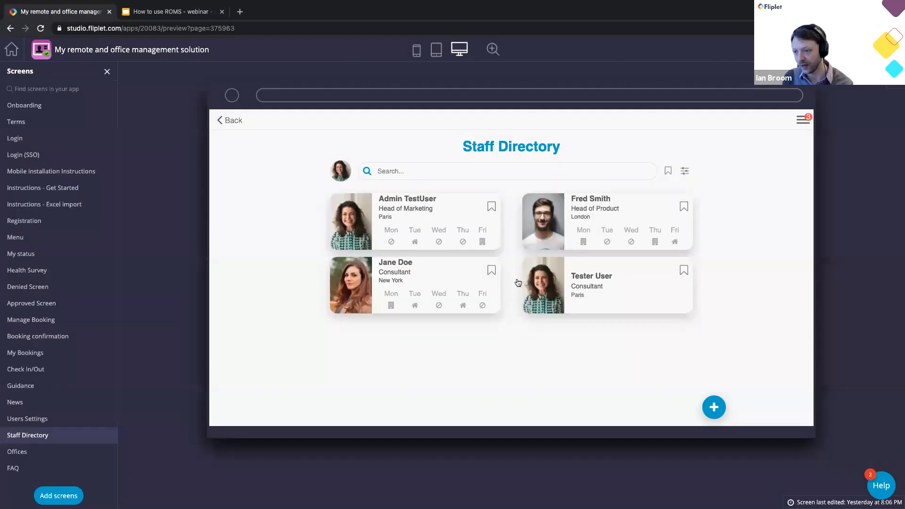
{"action": "left_click", "coordinate": [803, 120]}
{"action": "left_click", "coordinate": [619, 145]}
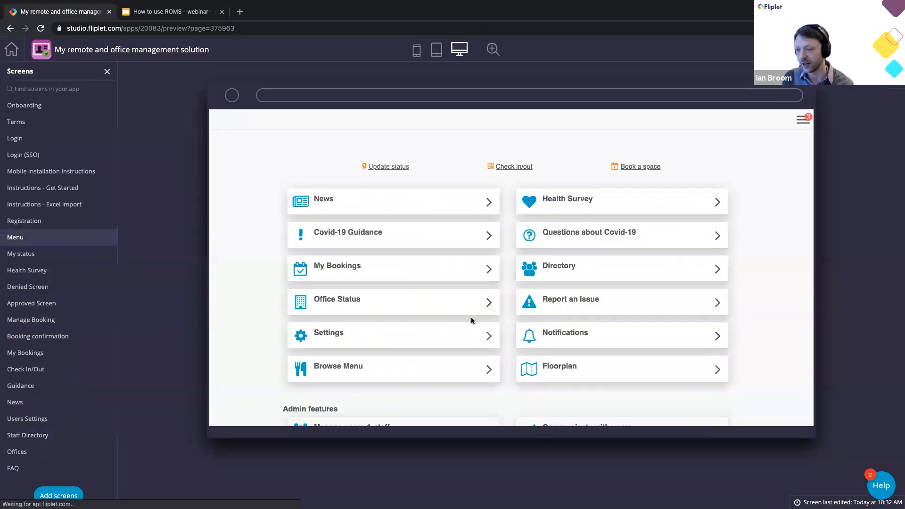
{"action": "left_click", "coordinate": [410, 300]}
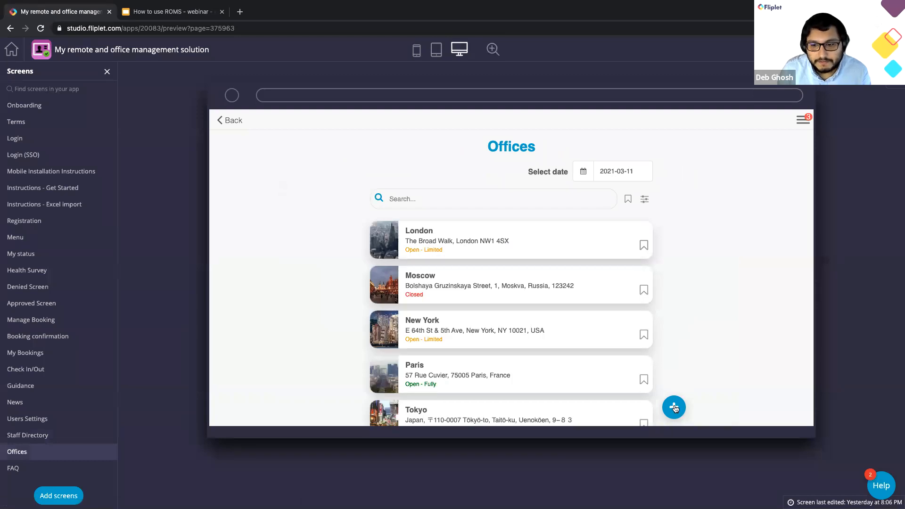
- Open a blank form for a new office, review its fields and return to the Offices list without saving
{"action": "left_click", "coordinate": [674, 407]}
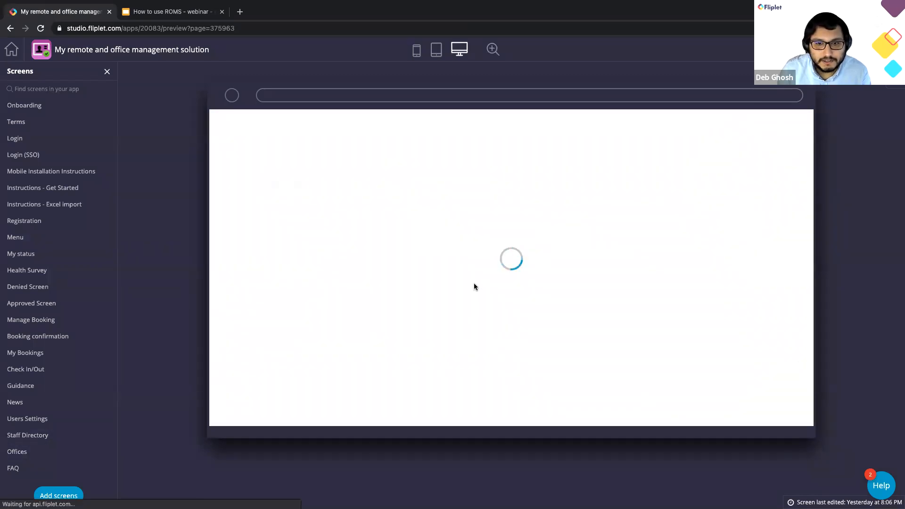
{"action": "left_click", "coordinate": [412, 181]}
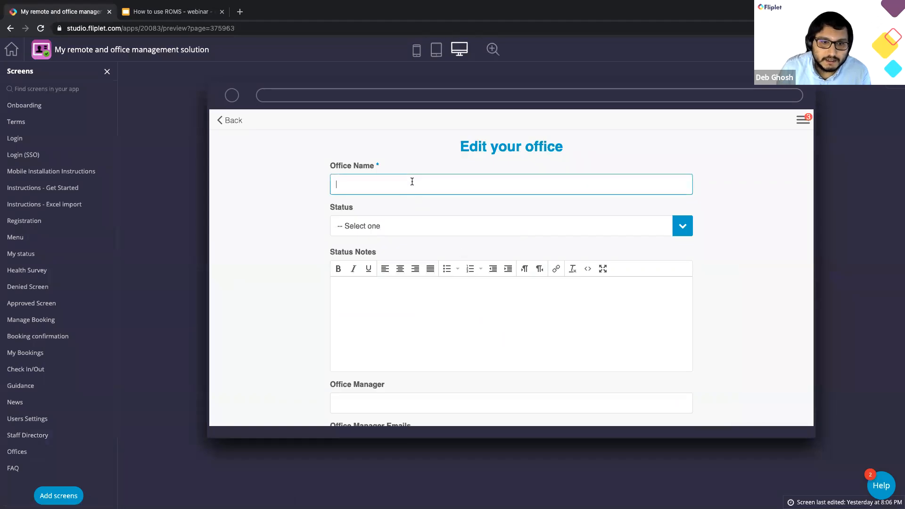
{"action": "scroll", "coordinate": [318, 279], "scroll_direction": "down", "scroll_amount": 9}
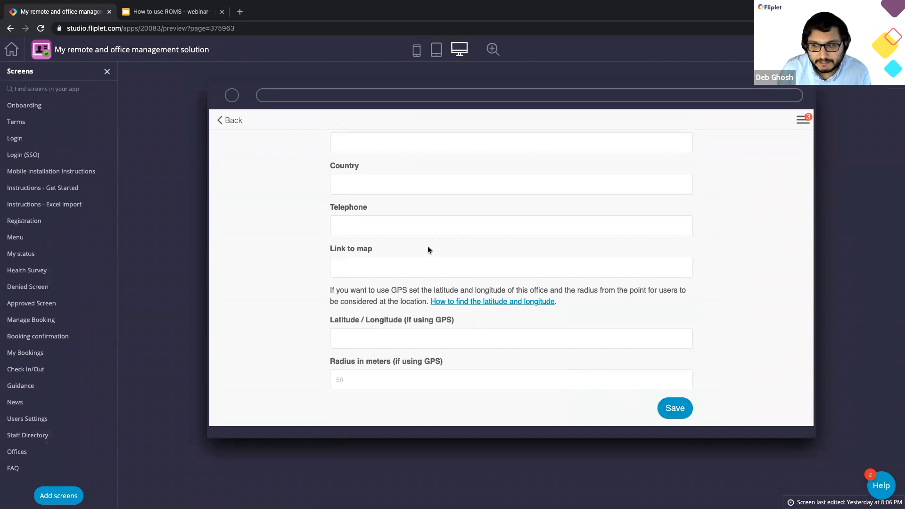
{"action": "scroll", "coordinate": [354, 228], "scroll_direction": "up", "scroll_amount": 9}
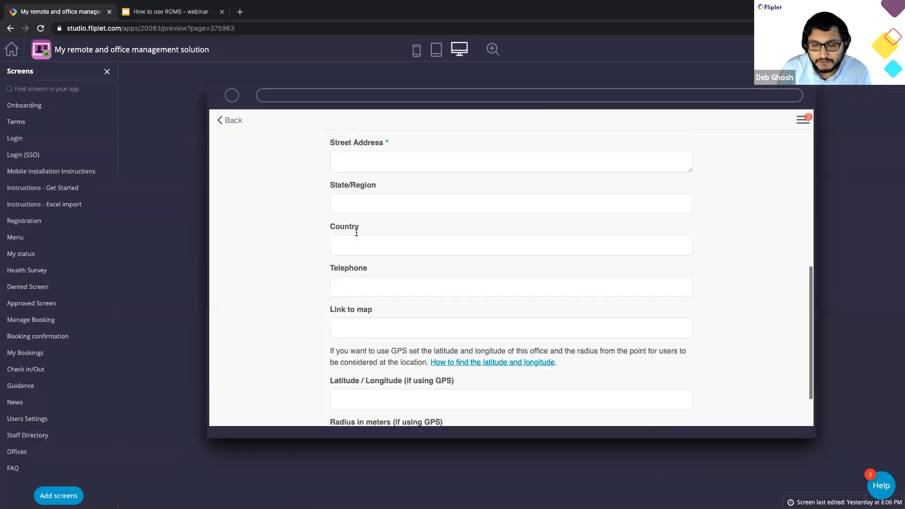
{"action": "left_click", "coordinate": [231, 121]}
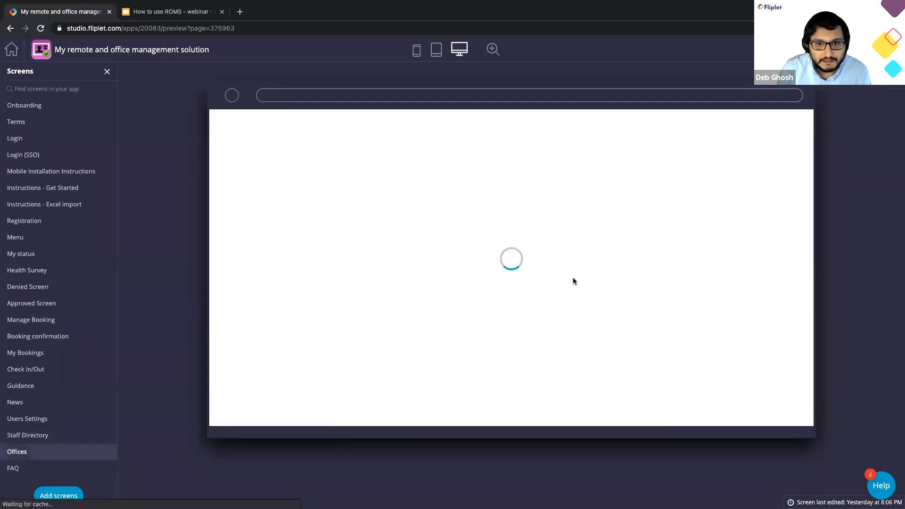
- Open the London office's details and review its space availability, status notes and edit options
{"action": "scroll", "coordinate": [514, 286], "scroll_direction": "down", "scroll_amount": 1}
{"action": "scroll", "coordinate": [514, 286], "scroll_direction": "up", "scroll_amount": 1}
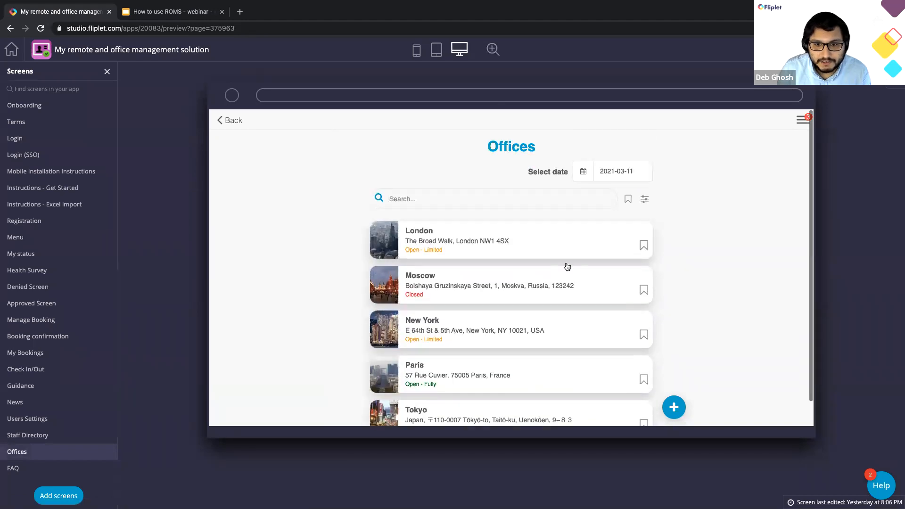
{"action": "left_click", "coordinate": [549, 242]}
{"action": "scroll", "coordinate": [450, 316], "scroll_direction": "down", "scroll_amount": 4}
{"action": "scroll", "coordinate": [451, 316], "scroll_direction": "down", "scroll_amount": 3}
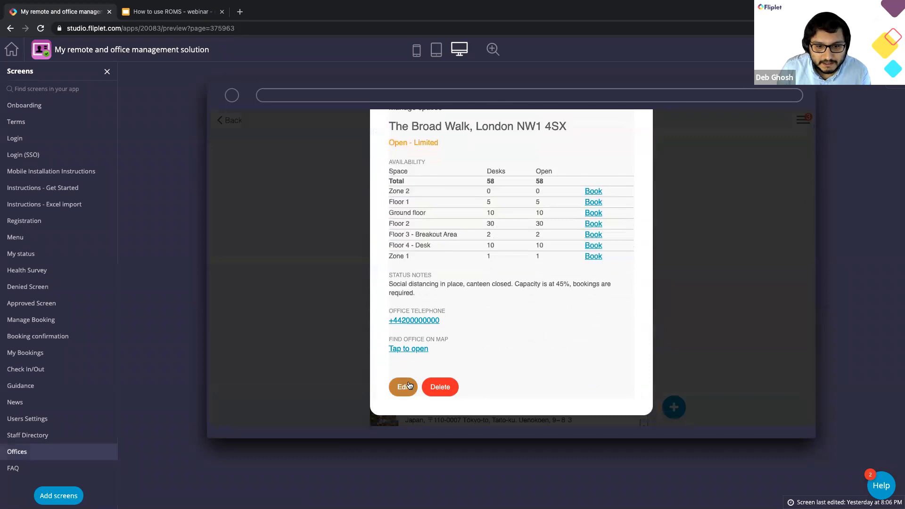
{"action": "scroll", "coordinate": [406, 330], "scroll_direction": "up", "scroll_amount": 7}
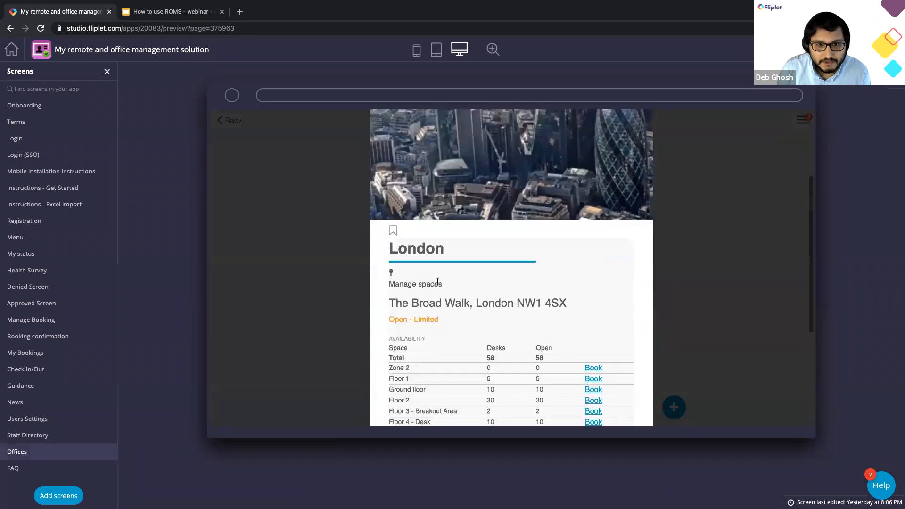
- Open the space management list for the London office and look through its spaces
{"action": "left_click", "coordinate": [404, 284]}
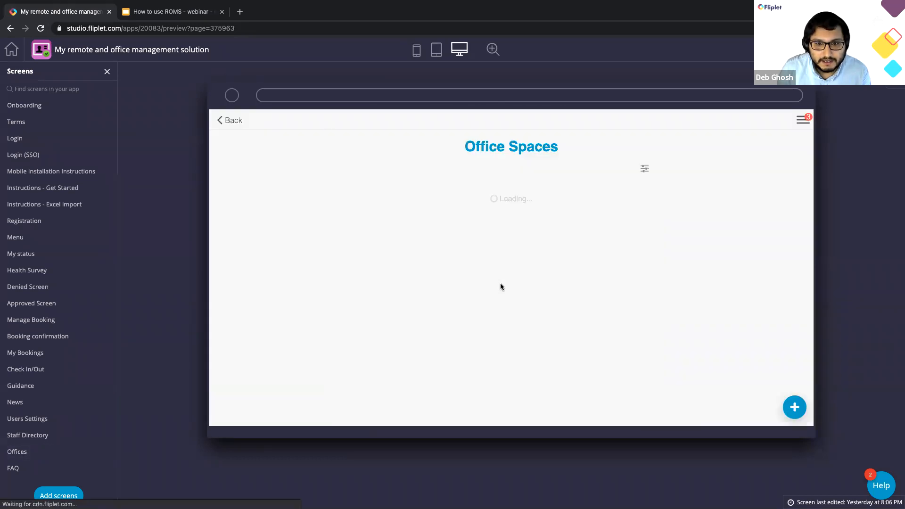
{"action": "scroll", "coordinate": [521, 288], "scroll_direction": "down", "scroll_amount": 2}
{"action": "scroll", "coordinate": [521, 287], "scroll_direction": "up", "scroll_amount": 2}
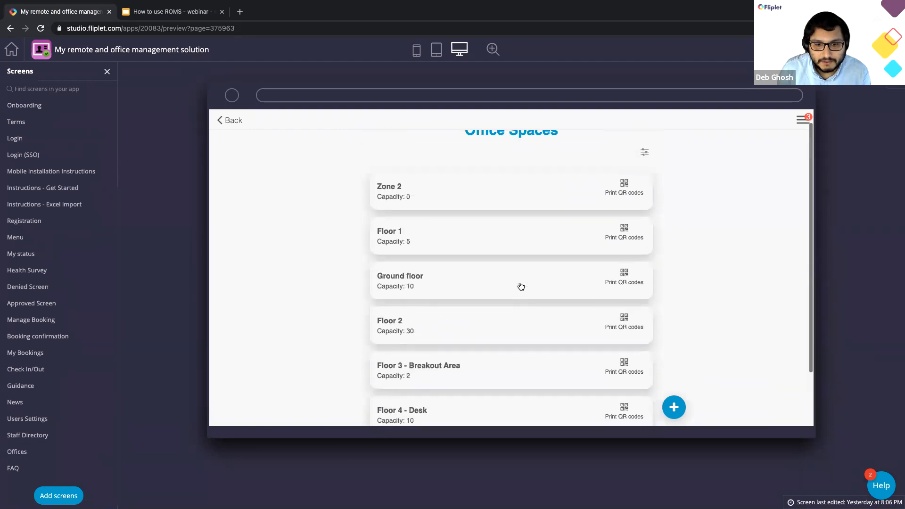
- Check the blank form for adding a London space, return to the list, and view and close the Zone 2 details
{"action": "left_click", "coordinate": [673, 407]}
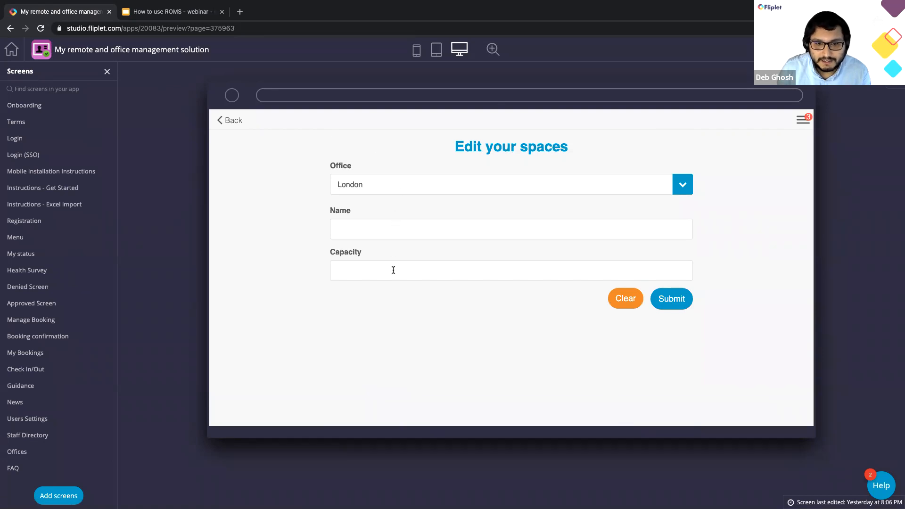
{"action": "left_click", "coordinate": [233, 120]}
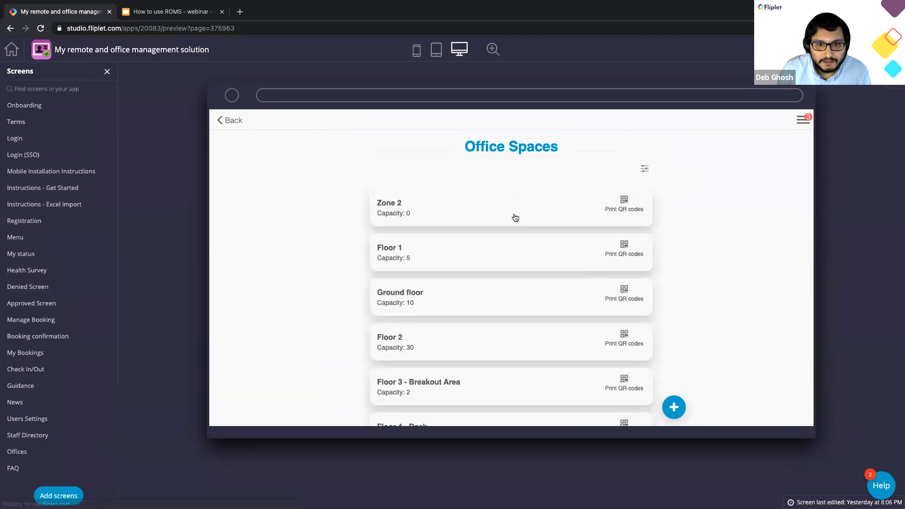
{"action": "left_click", "coordinate": [500, 208]}
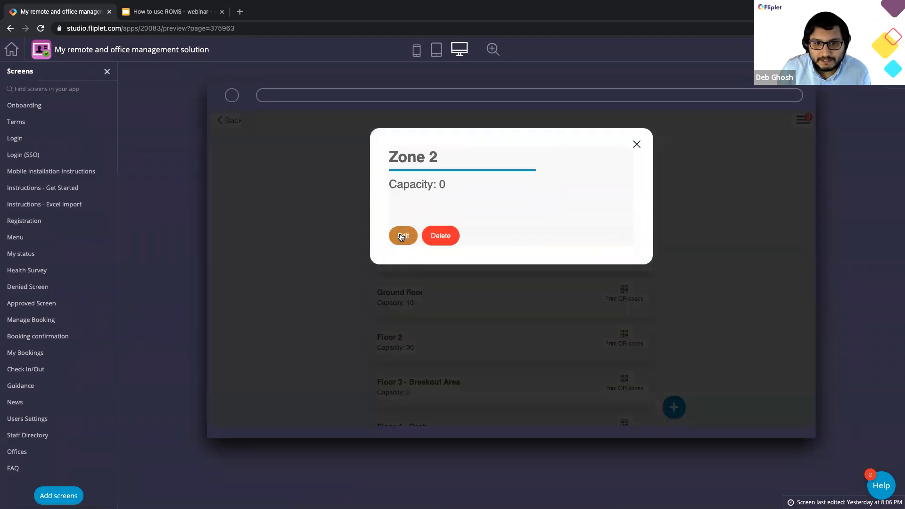
{"action": "left_click", "coordinate": [636, 144]}
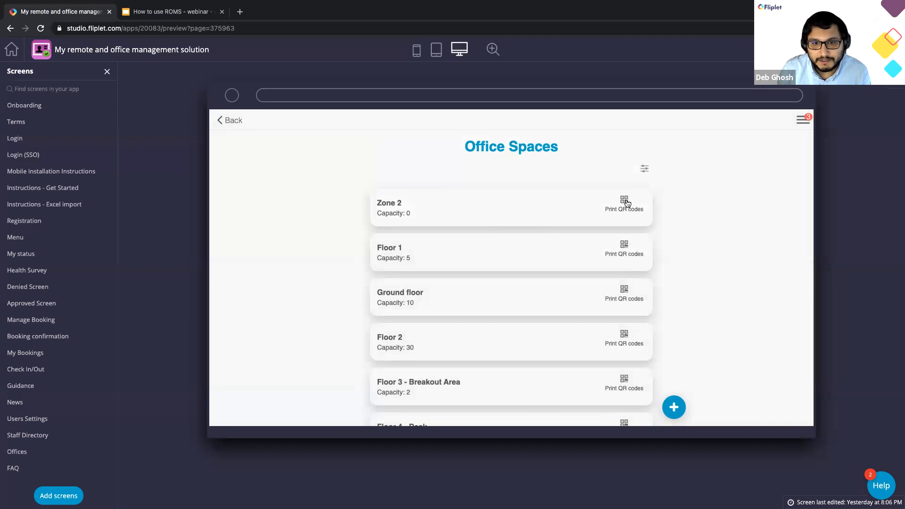
- Switch to the Google Slides presentation and advance to the "Configure floorplan" slide
{"action": "left_click", "coordinate": [175, 15]}
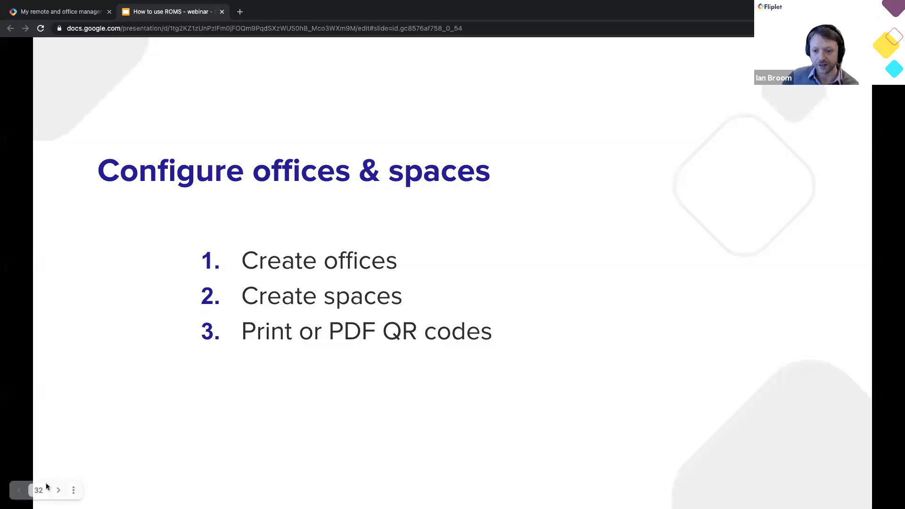
{"action": "left_click", "coordinate": [59, 490]}
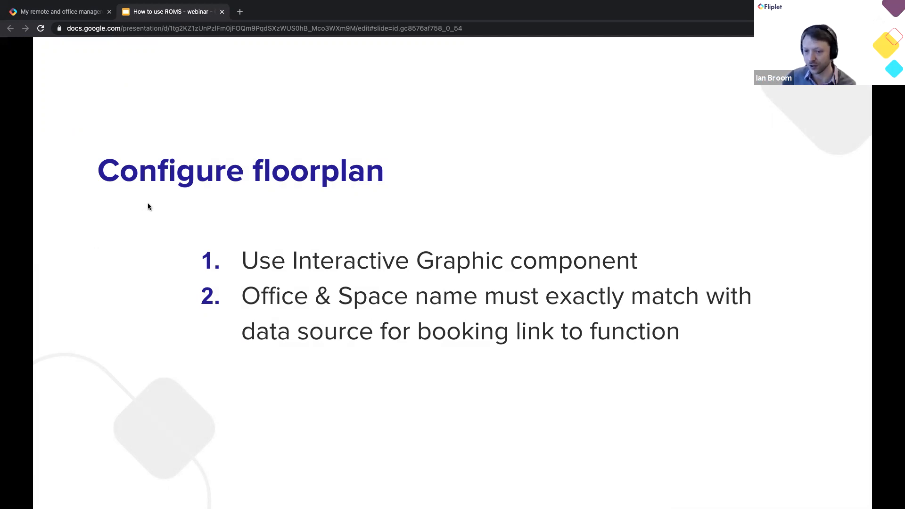
- Switch back to Fliplet Studio, enter edit mode and open the "Interactive floorplan - New York" screen
{"action": "left_click", "coordinate": [75, 14]}
{"action": "left_click", "coordinate": [780, 49]}
{"action": "scroll", "coordinate": [48, 287], "scroll_direction": "down", "scroll_amount": 4}
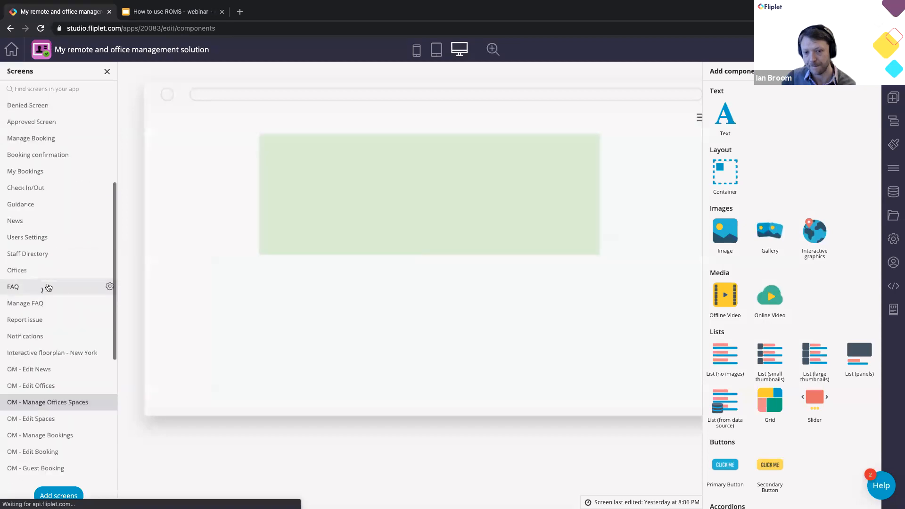
{"action": "scroll", "coordinate": [48, 288], "scroll_direction": "down", "scroll_amount": 1}
{"action": "left_click", "coordinate": [71, 329]}
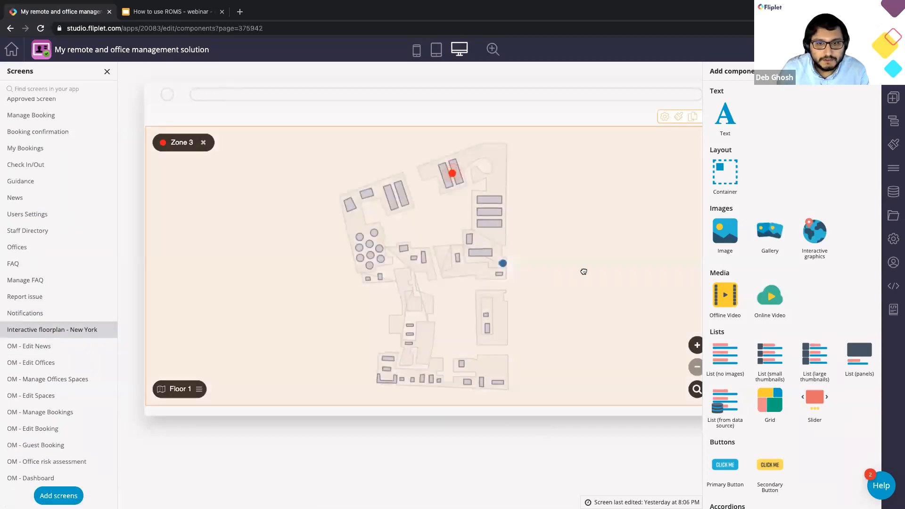
- Try adding a new marker to Floor 1 in the interactive floorplan's map settings and editing its name
{"action": "left_click", "coordinate": [582, 270]}
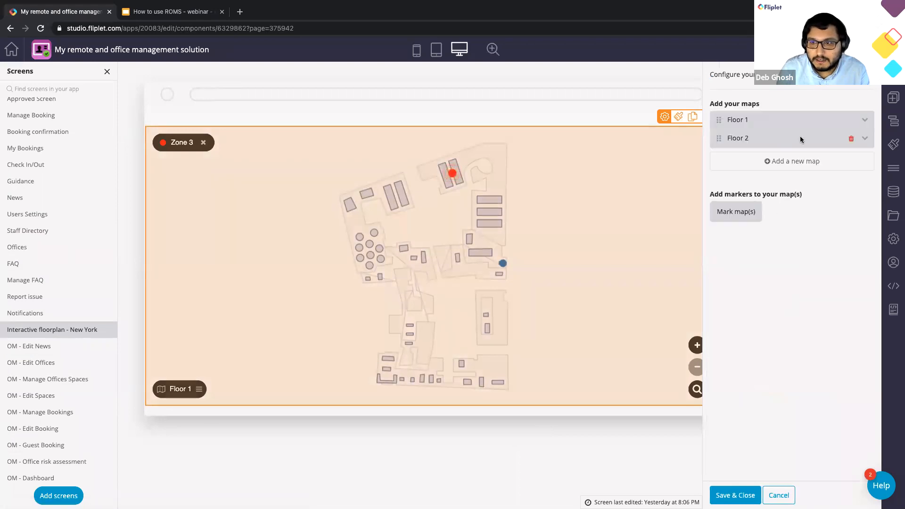
{"action": "left_click", "coordinate": [737, 211]}
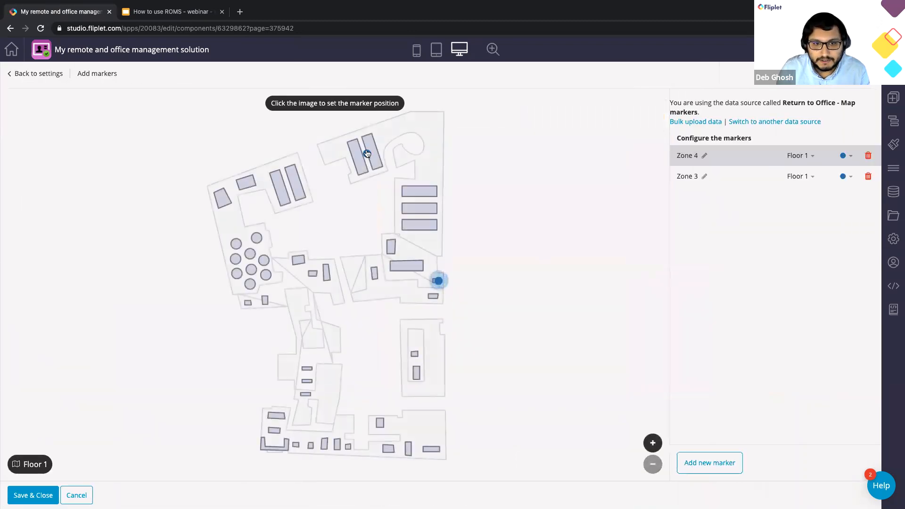
{"action": "left_click", "coordinate": [713, 463]}
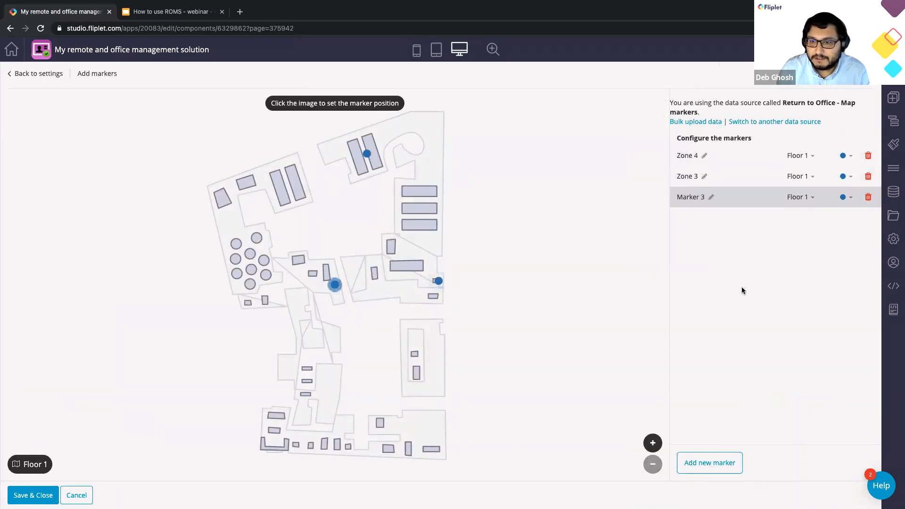
{"action": "left_click", "coordinate": [711, 197]}
{"action": "left_click_drag", "start_coordinate": [713, 198], "coordinate": [668, 197]}
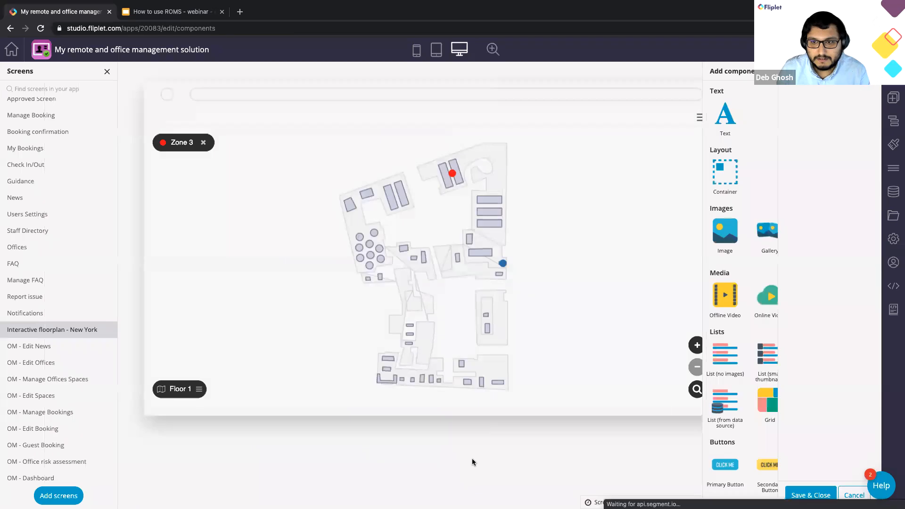
- Switch to the Google Slides presentation and advance to the "Configure health survey" slide
{"action": "key", "text": "ctrl+Tab"}
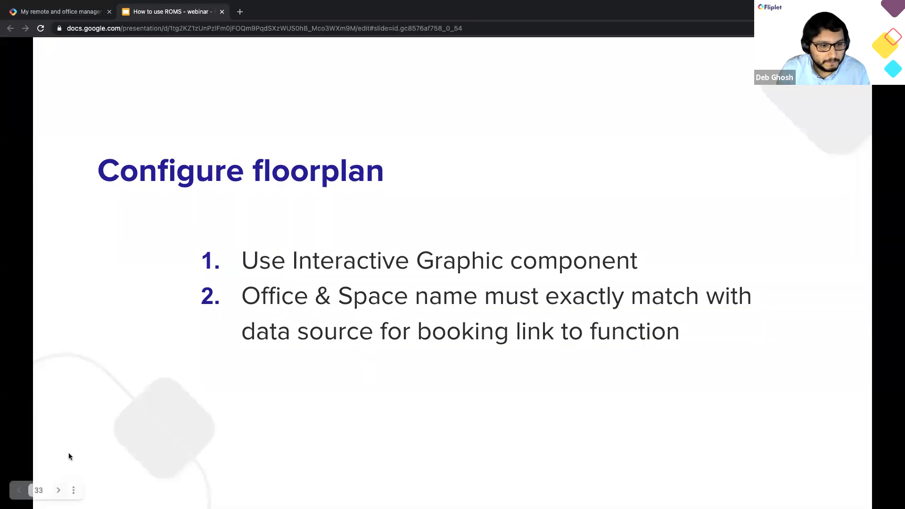
{"action": "left_click", "coordinate": [58, 491]}
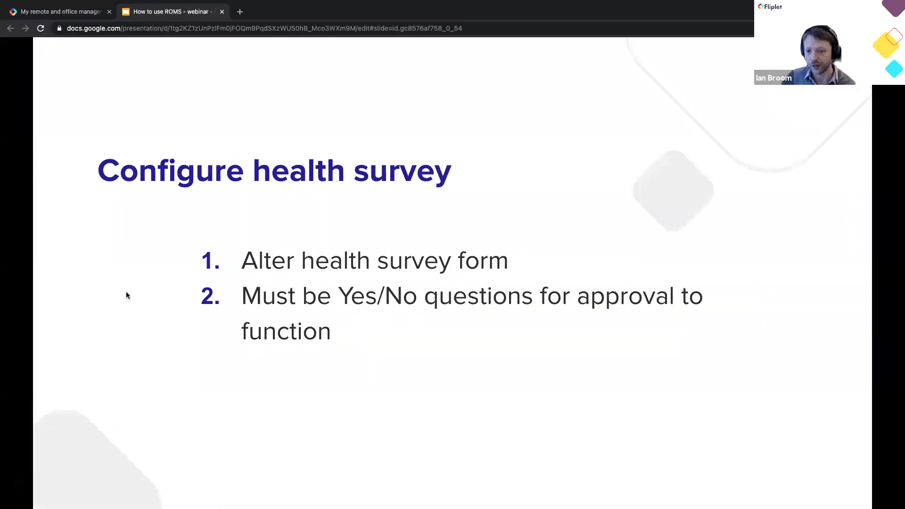